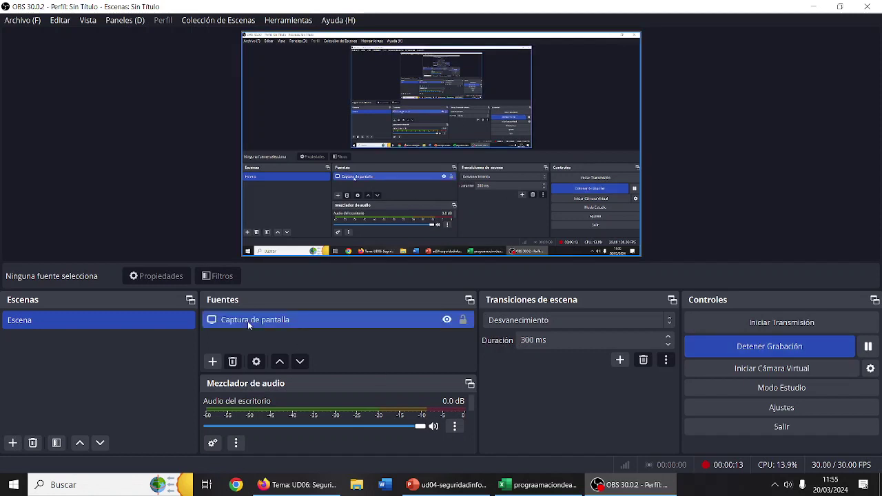
# Add a Dispositivo de captura de video source to the scene, using the HP TrueVision HD Camera.
pyautogui.click(351, 323)
pyautogui.click(224, 341)
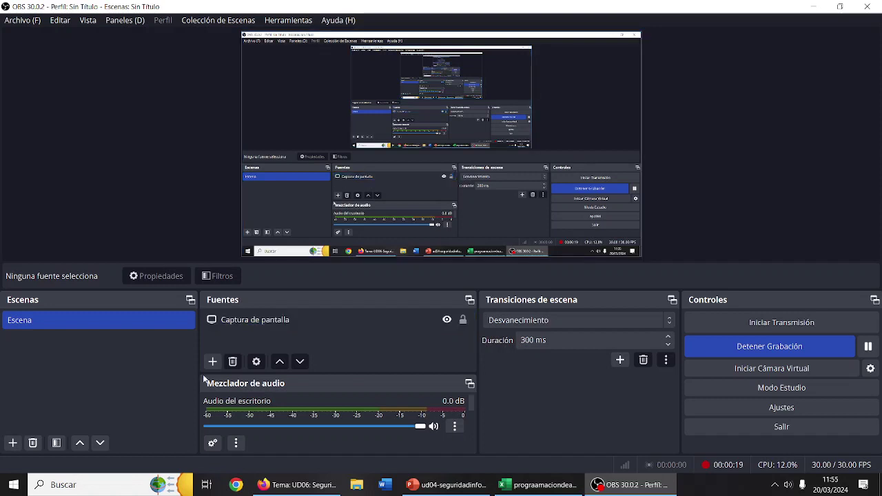
pyautogui.click(212, 362)
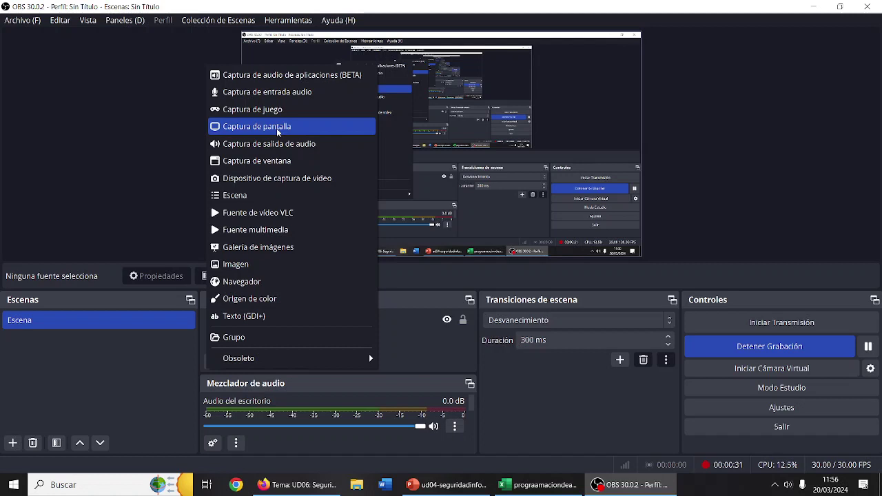
pyautogui.click(276, 174)
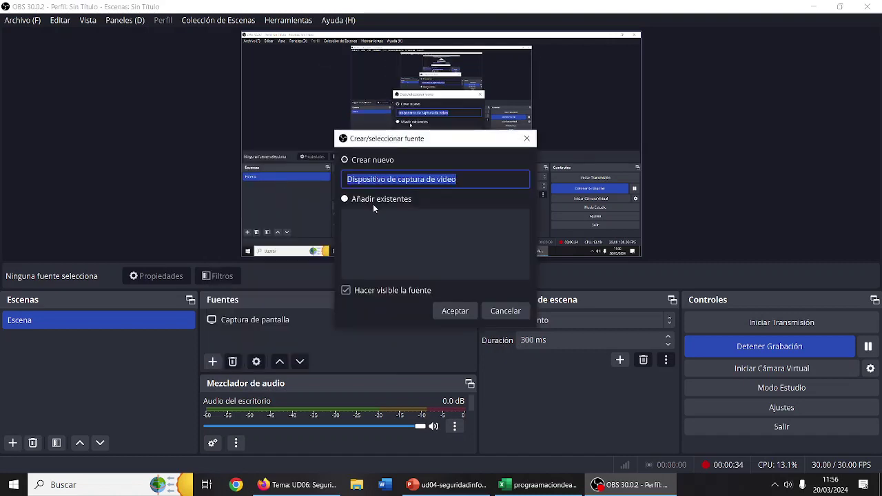
pyautogui.click(455, 311)
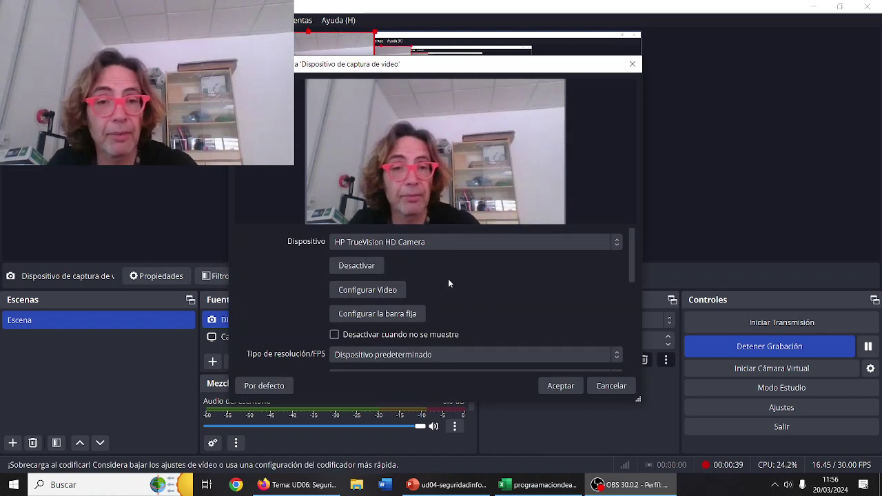
pyautogui.click(618, 243)
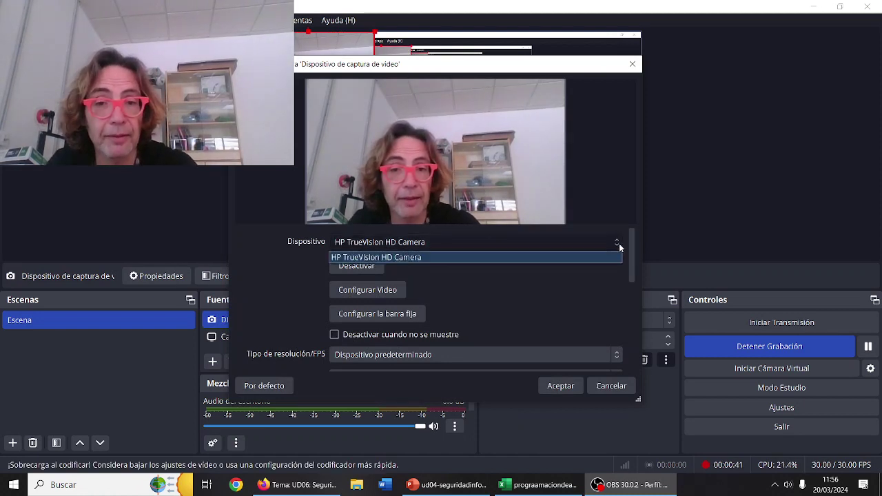
pyautogui.click(619, 244)
pyautogui.click(592, 387)
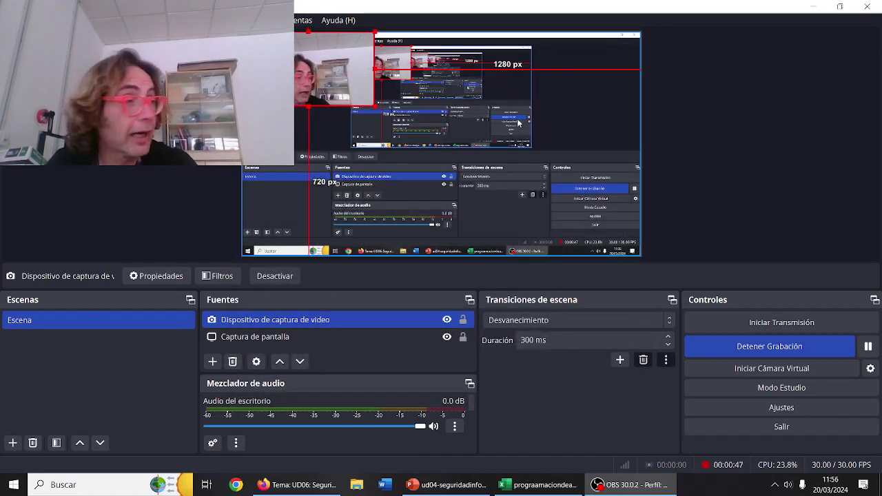
# Shrink the webcam overlay into the lower-right corner of the canvas and delete the Dispositivo de captura de video source.
pyautogui.moveTo(345, 66); pyautogui.dragTo(561, 206)
pyautogui.moveTo(590, 236); pyautogui.dragTo(595, 233)
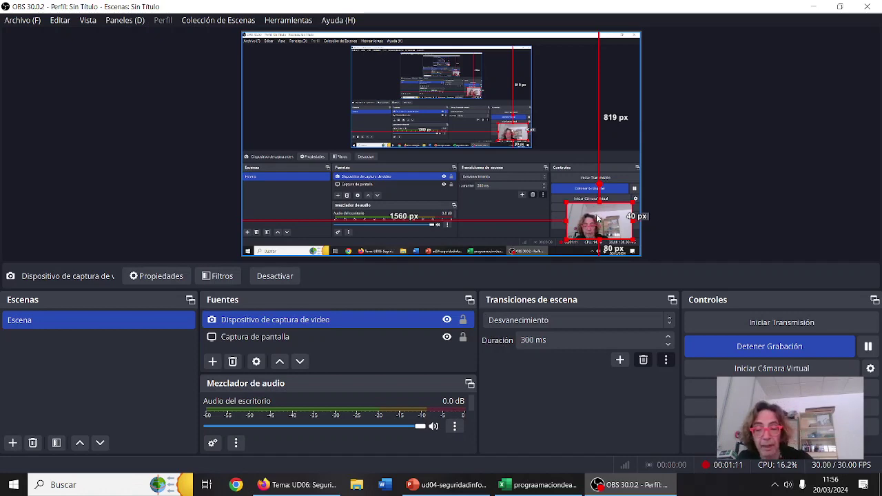
pyautogui.moveTo(598, 219)
pyautogui.mouseDown()
pyautogui.moveTo(560, 196)
pyautogui.moveTo(599, 231)
pyautogui.moveTo(582, 200)
pyautogui.moveTo(593, 219)
pyautogui.mouseUp()
pyautogui.press('Delete')
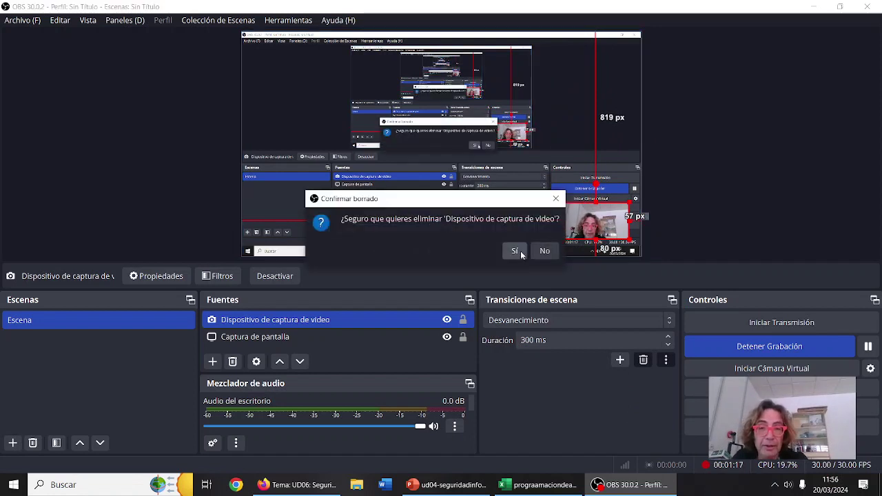
pyautogui.click(520, 251)
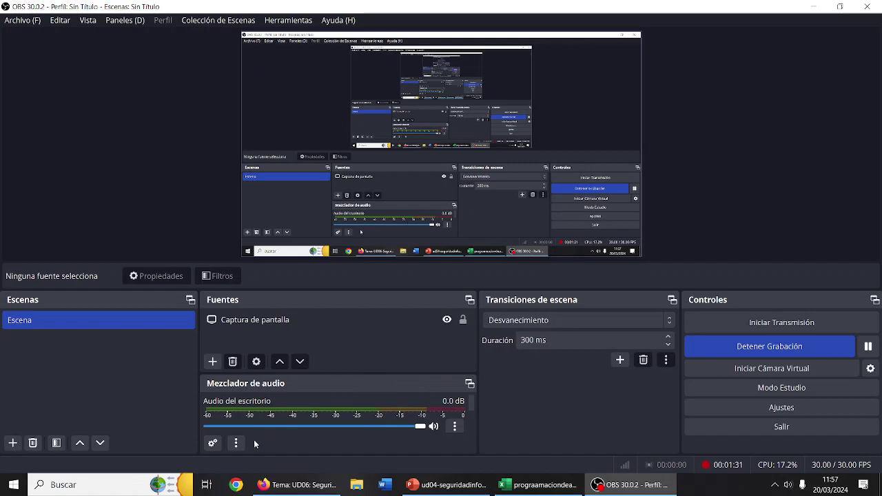
# Review the advanced audio properties of the desktop audio and Mic/Aux, and close them.
pyautogui.click(213, 443)
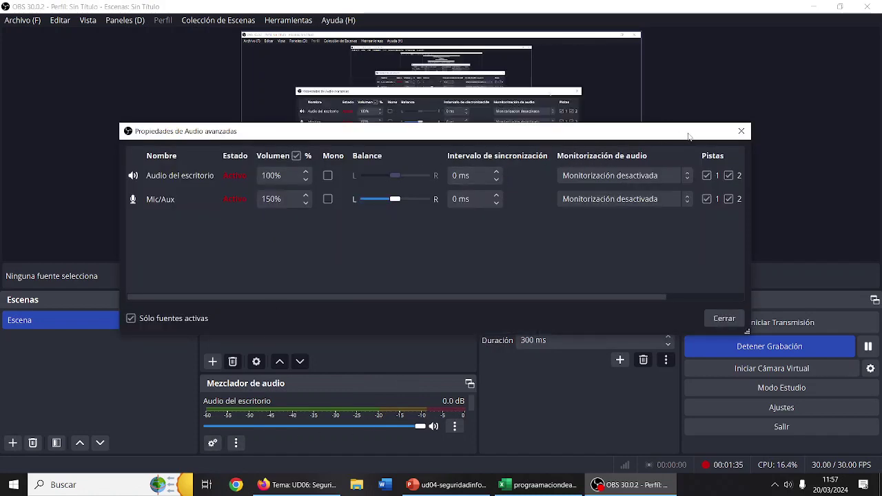
pyautogui.click(741, 131)
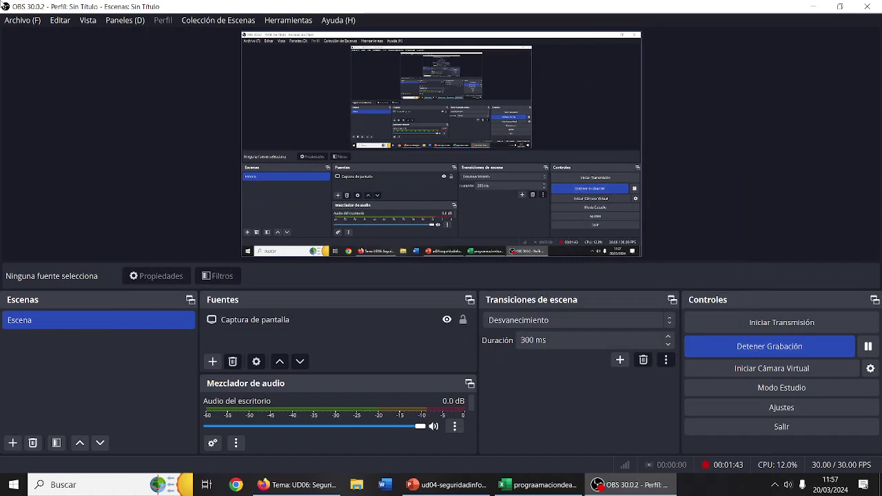
# Show the Vídeos folder in File Explorer, with the window wide enough to include the file size column.
pyautogui.click(362, 487)
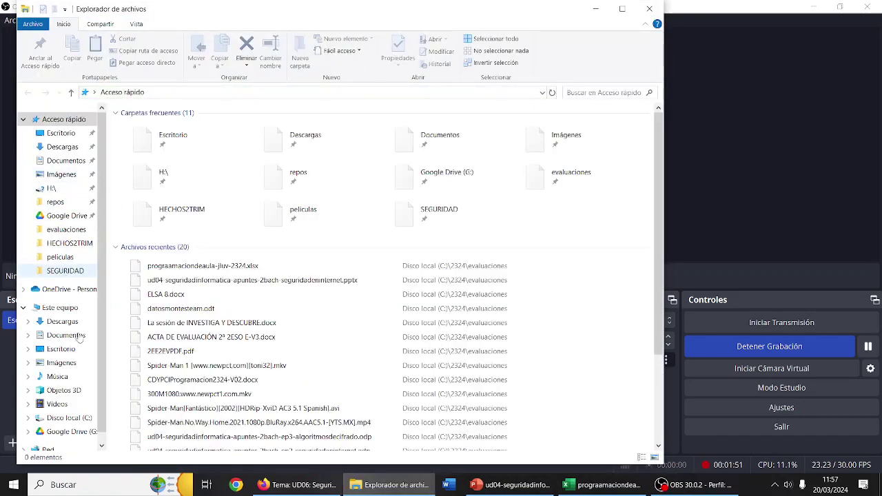
pyautogui.click(58, 403)
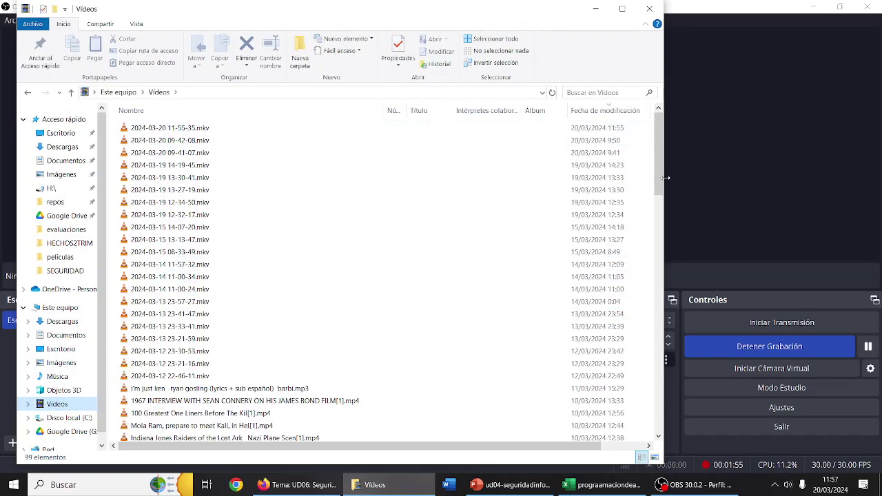
pyautogui.moveTo(666, 178); pyautogui.dragTo(823, 173)
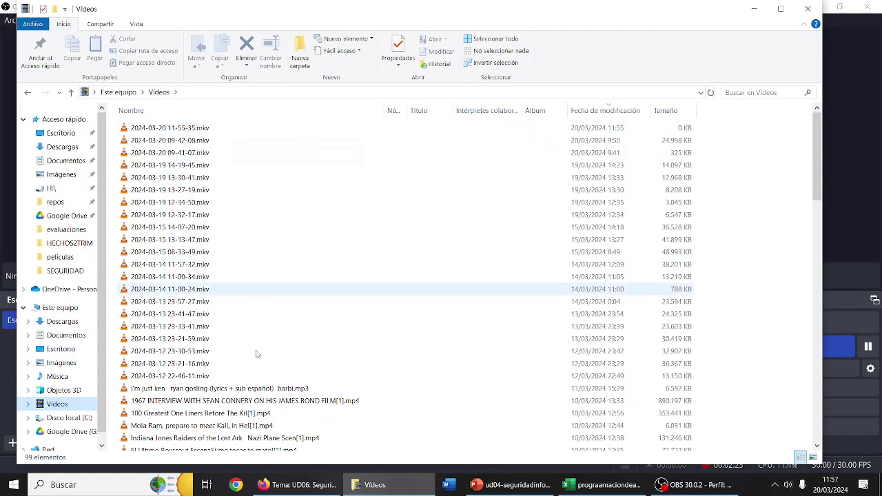
# Switch to Firefox and start a video upload from the channel content page in YouTube Studio.
pyautogui.moveTo(285, 490)
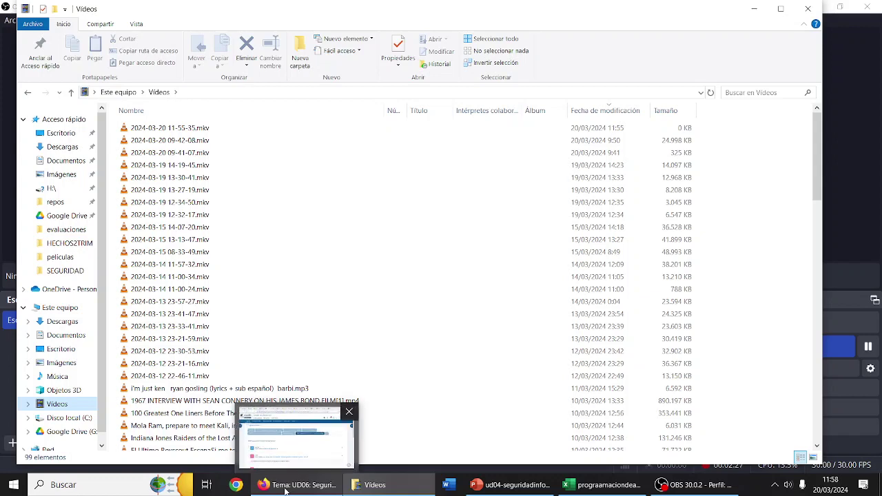
pyautogui.click(286, 490)
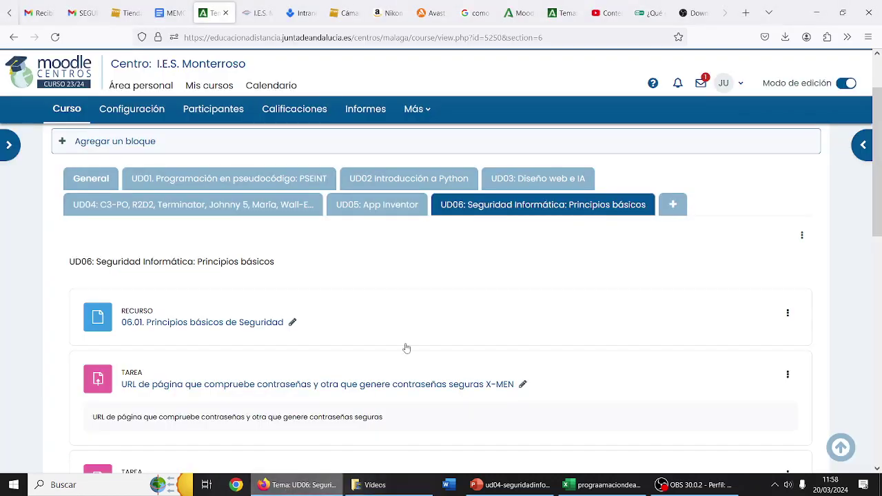
pyautogui.click(743, 15)
pyautogui.click(585, 39)
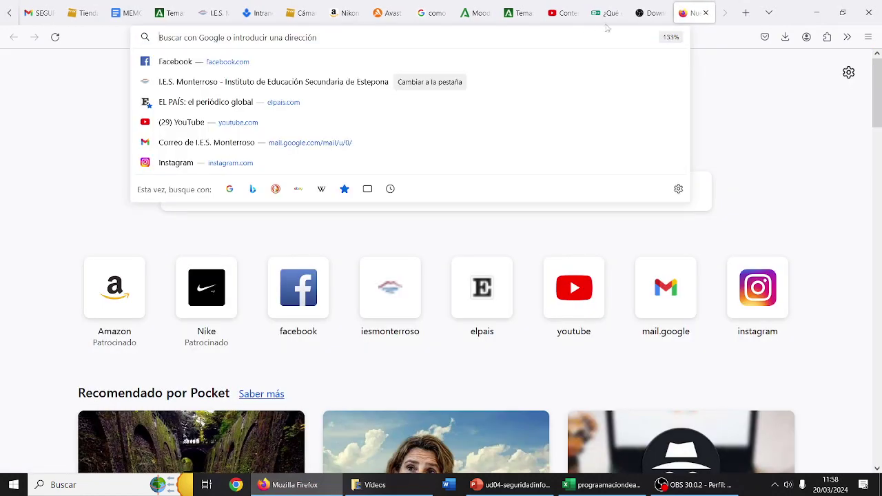
pyautogui.click(558, 19)
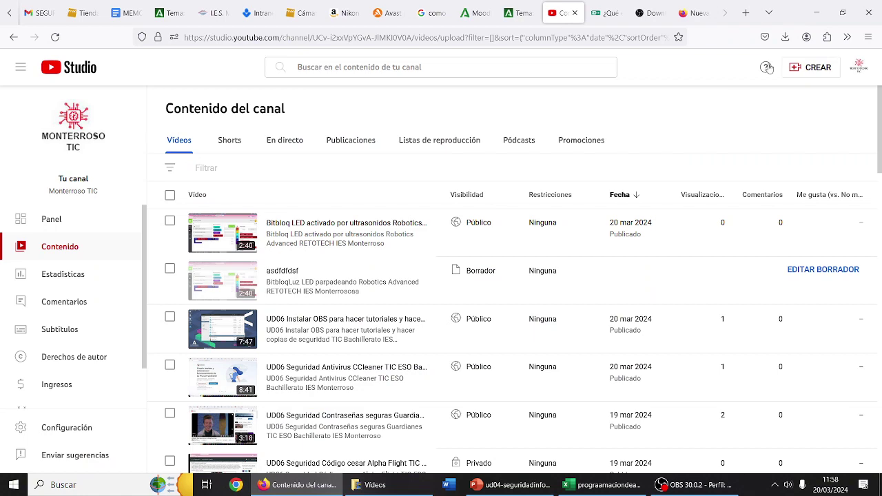
pyautogui.click(807, 69)
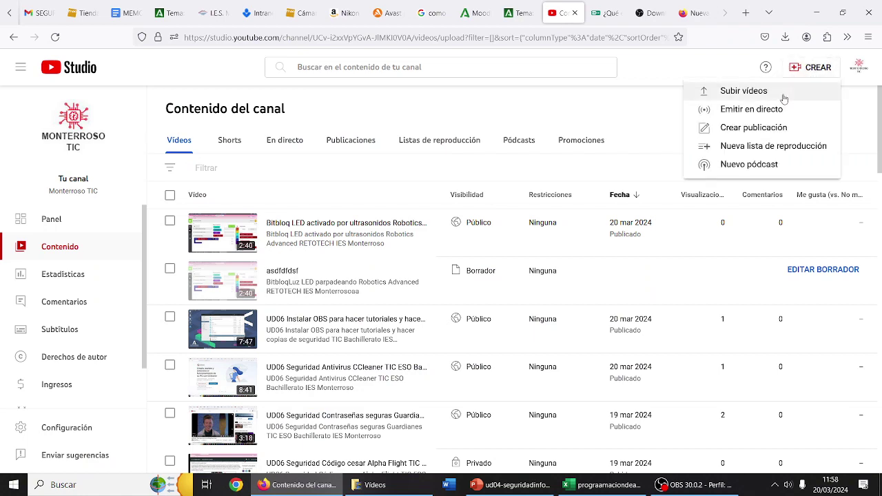
pyautogui.click(783, 100)
pyautogui.click(375, 484)
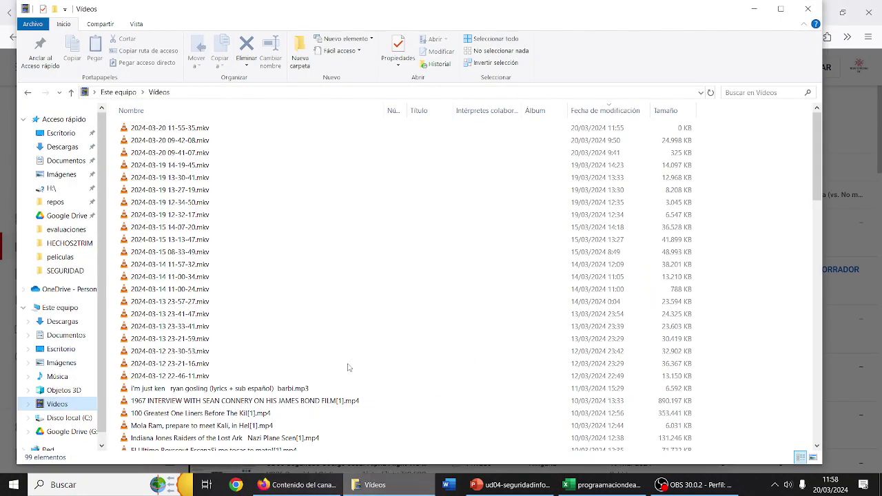
pyautogui.click(275, 140)
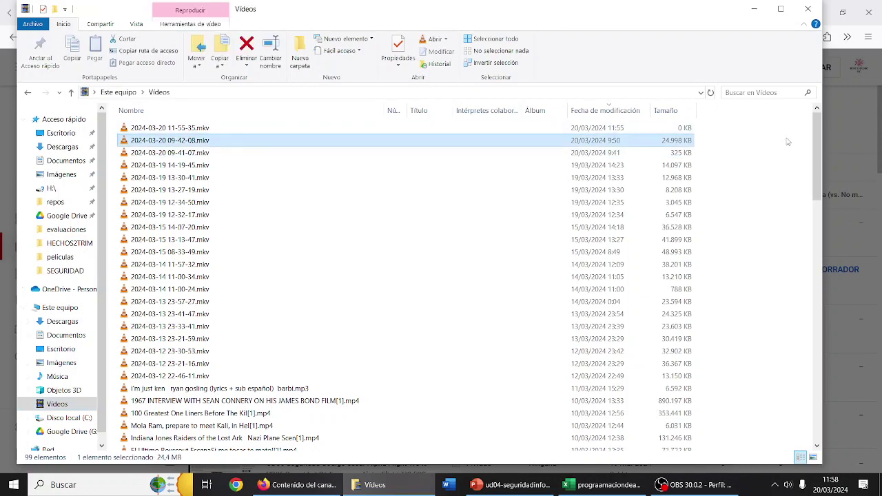
pyautogui.moveTo(822, 145); pyautogui.dragTo(460, 145)
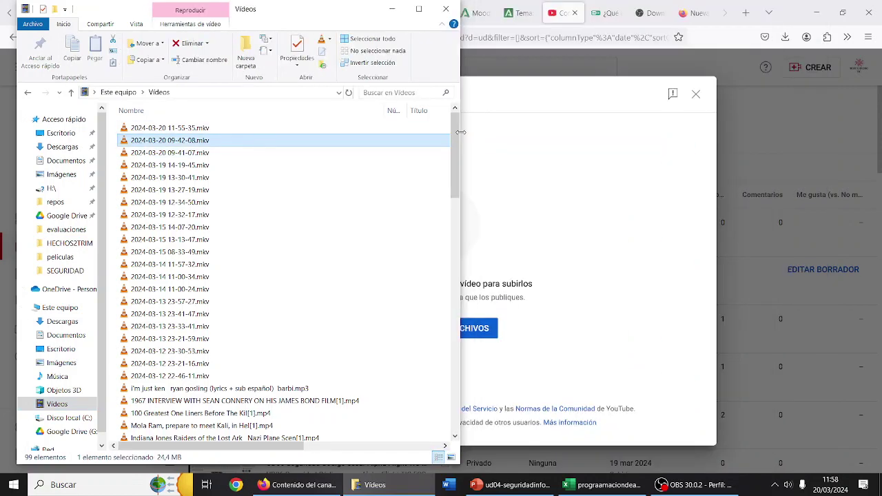
pyautogui.moveTo(243, 151); pyautogui.dragTo(568, 282)
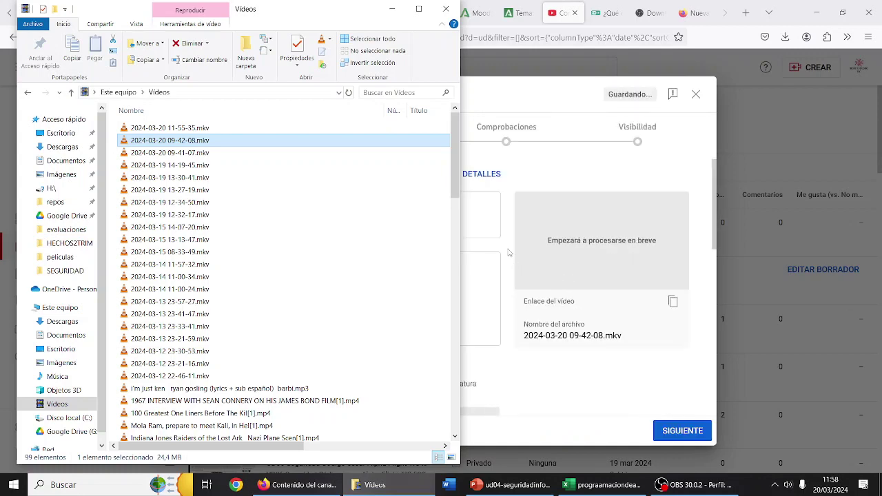
# Put "Vídeo de prueba de OBS" in front of the existing title text of the uploaded video.
pyautogui.click(509, 253)
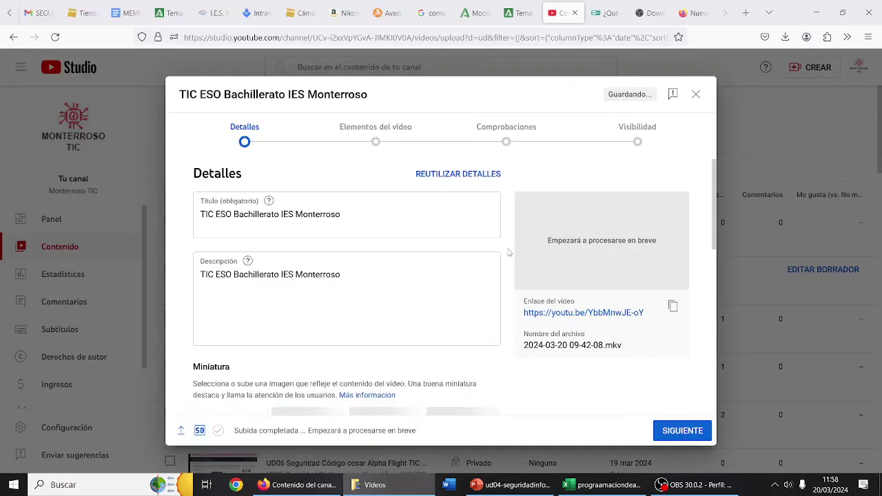
pyautogui.click(201, 215)
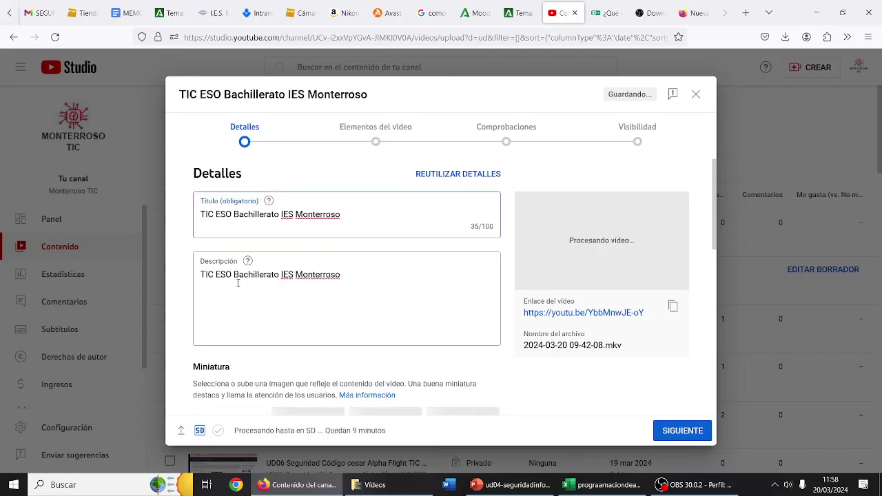
pyautogui.write('Vídeo de prue')
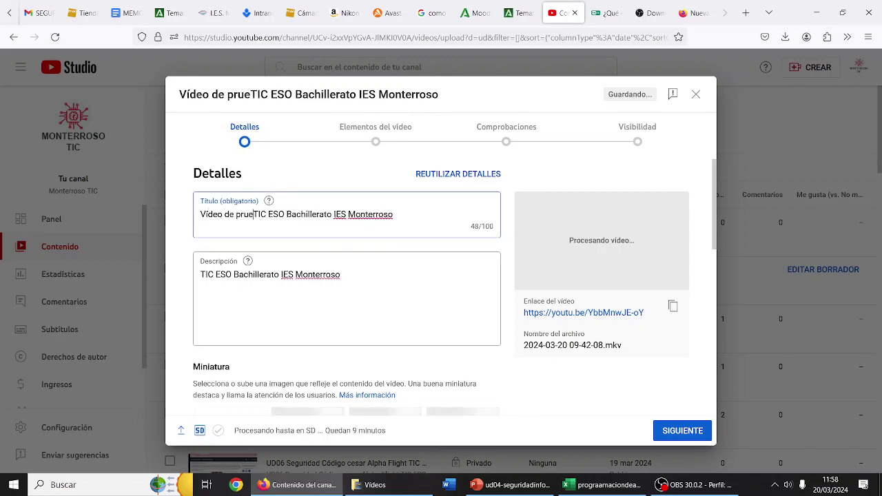
pyautogui.write('ba de OBS')
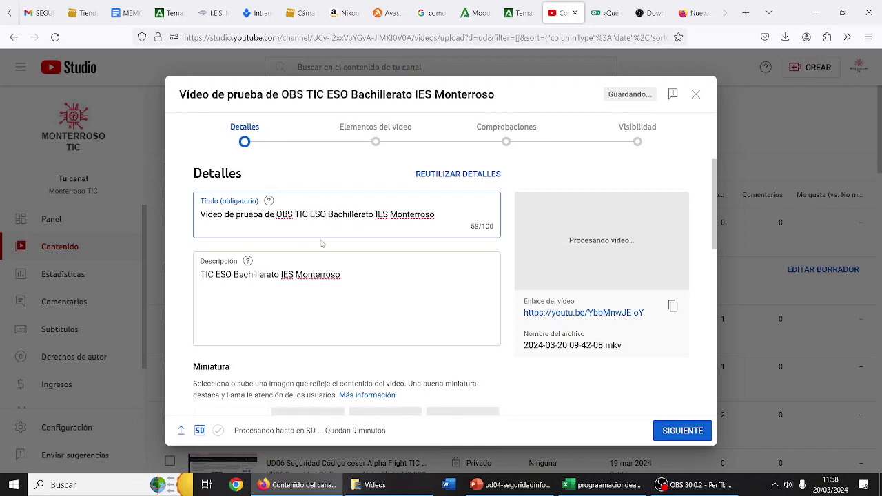
# Replace the video description with a copy of the title, "Vídeo de prueba de OBS TIC ESO Bachillerato IES Monterroso".
pyautogui.hotkey('ctrl', 'a')
pyautogui.hotkey('ctrl', 'c')
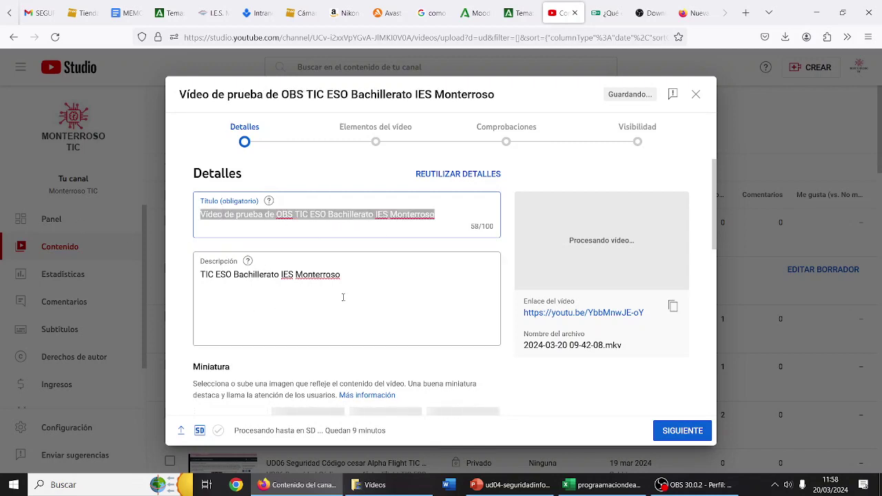
pyautogui.click(343, 297)
pyautogui.hotkey('ctrl', 'a')
pyautogui.hotkey('ctrl', 'v')
pyautogui.scroll(-3, 312, 236)
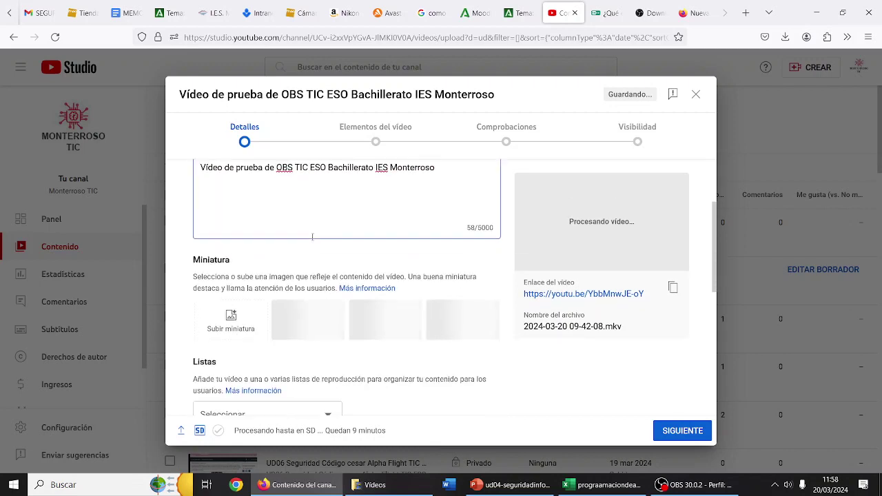
pyautogui.scroll(-2, 312, 236)
pyautogui.scroll(2, 338, 180)
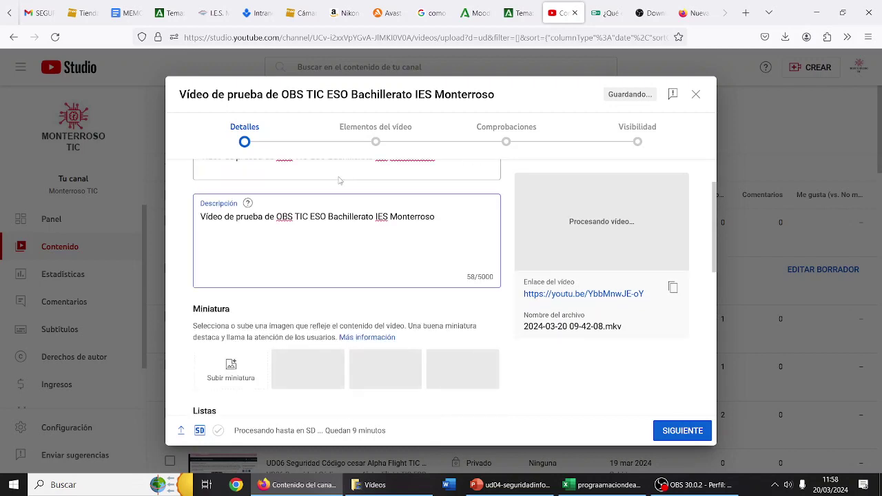
pyautogui.scroll(1, 339, 181)
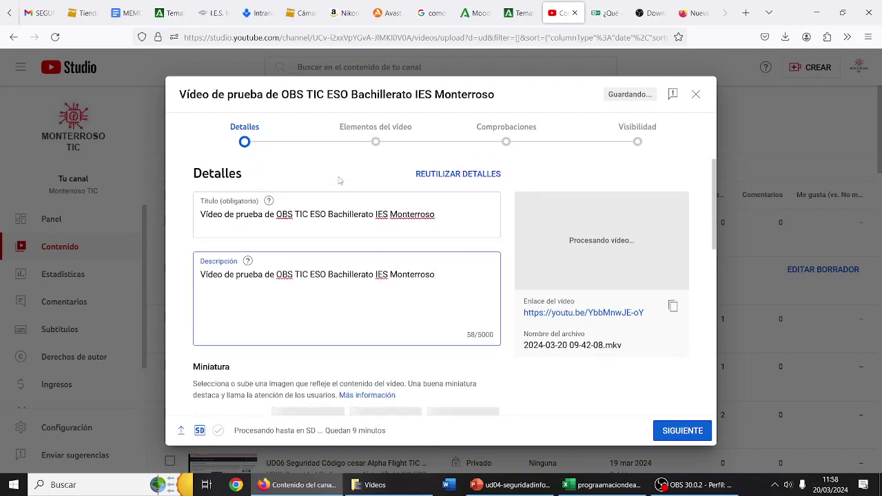
# Create a new public playlist titled "OBS" from the video's details and assign the uploaded video to it.
pyautogui.scroll(-3, 339, 299)
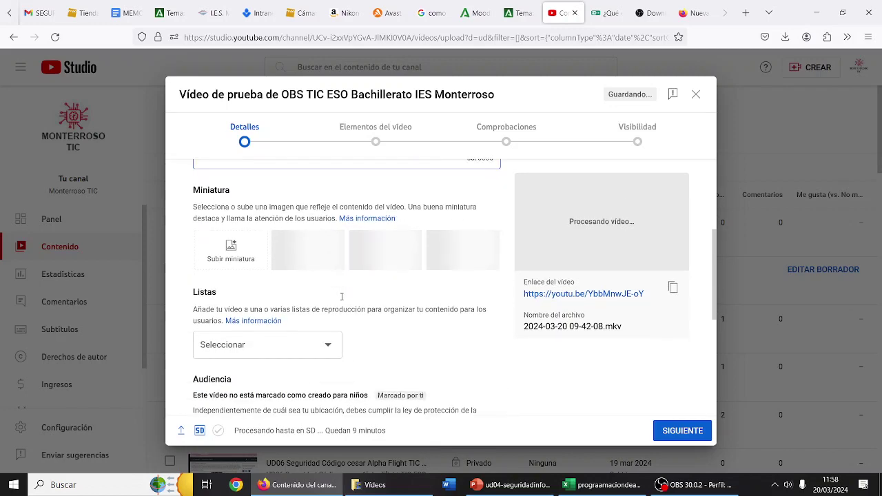
pyautogui.scroll(-2, 341, 296)
pyautogui.click(315, 232)
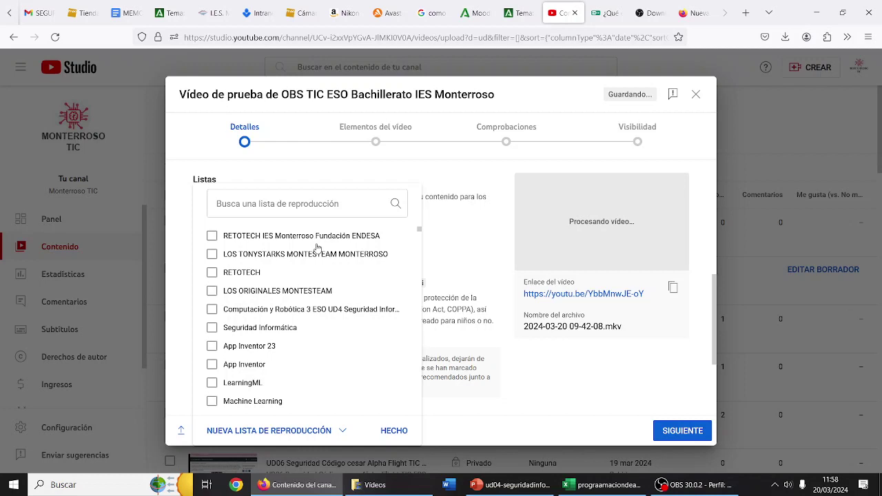
pyautogui.click(276, 430)
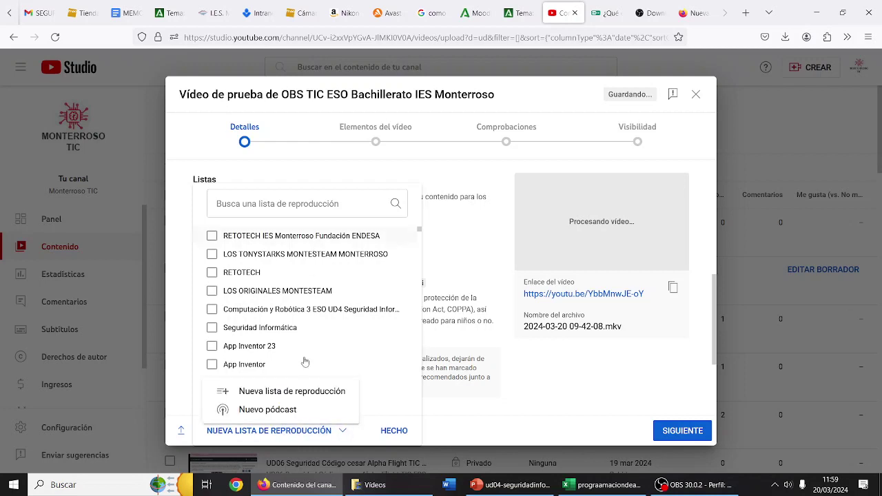
pyautogui.click(309, 390)
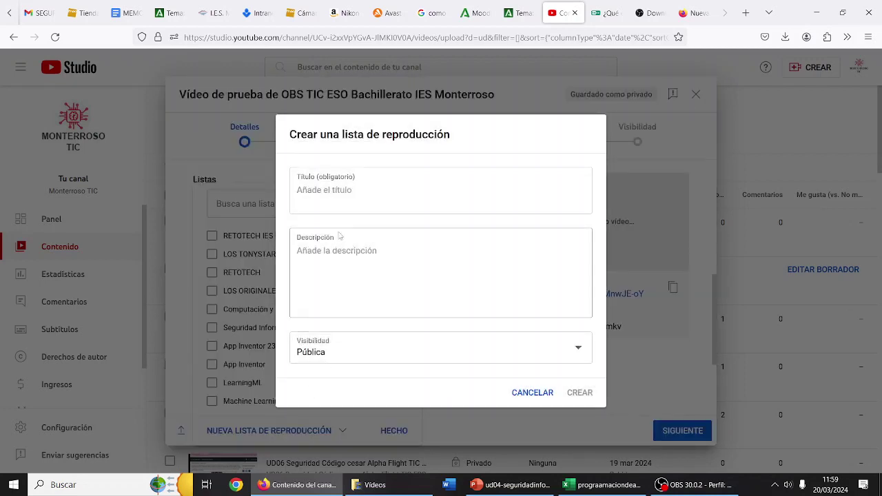
pyautogui.click(347, 193)
pyautogui.write('o')
pyautogui.press('BackSpace')
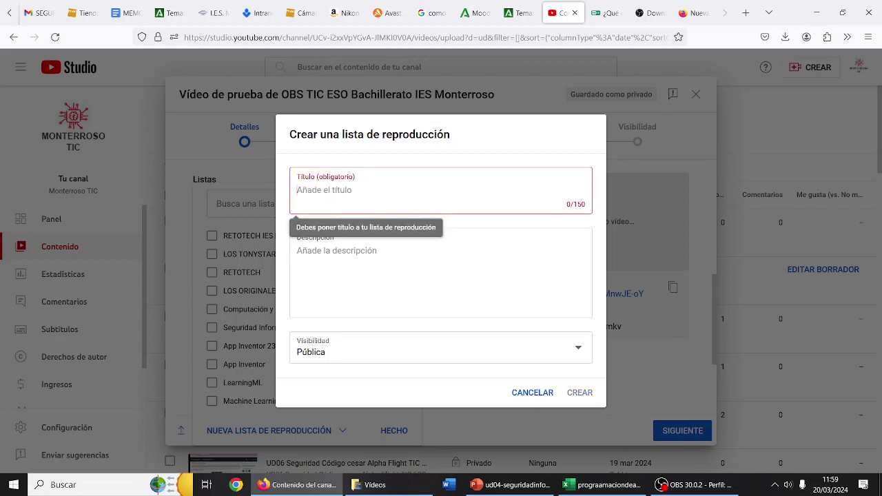
pyautogui.write('OBS')
pyautogui.click(582, 393)
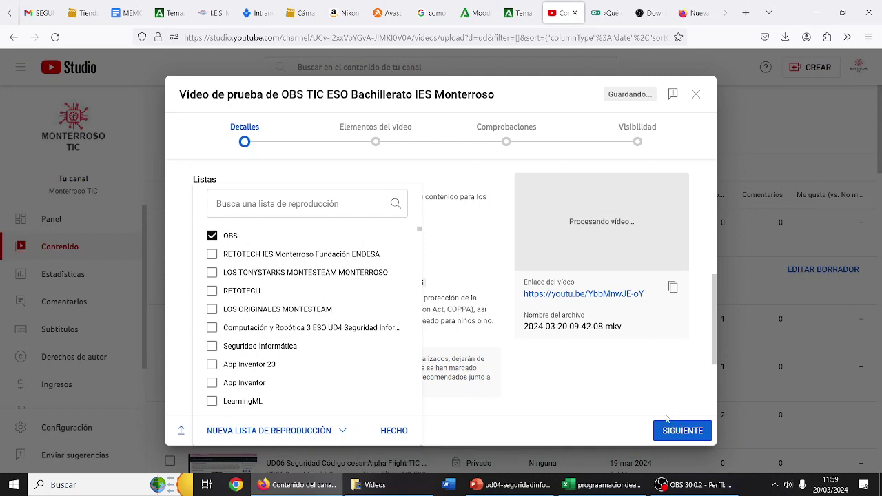
pyautogui.click(400, 430)
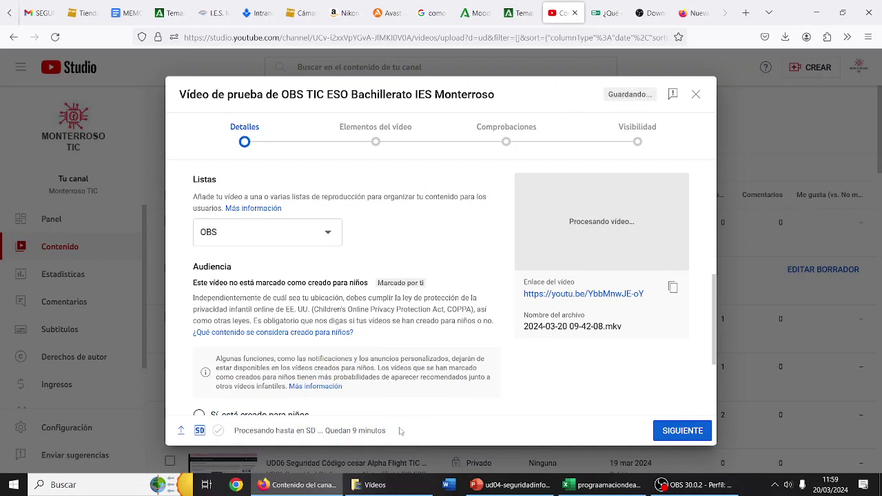
# Continue past the video elements and checks, set the visibility to Público, publish the video and dismiss the processing notice.
pyautogui.click(666, 437)
pyautogui.click(667, 438)
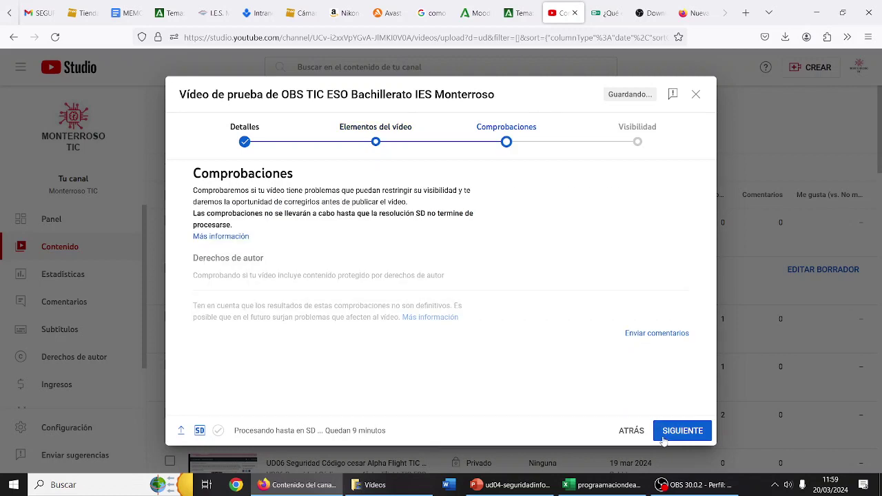
pyautogui.click(665, 437)
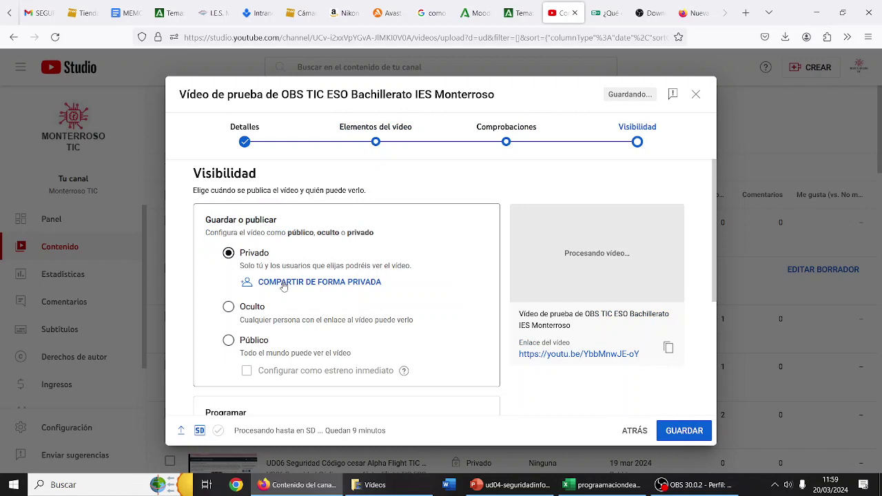
pyautogui.click(253, 339)
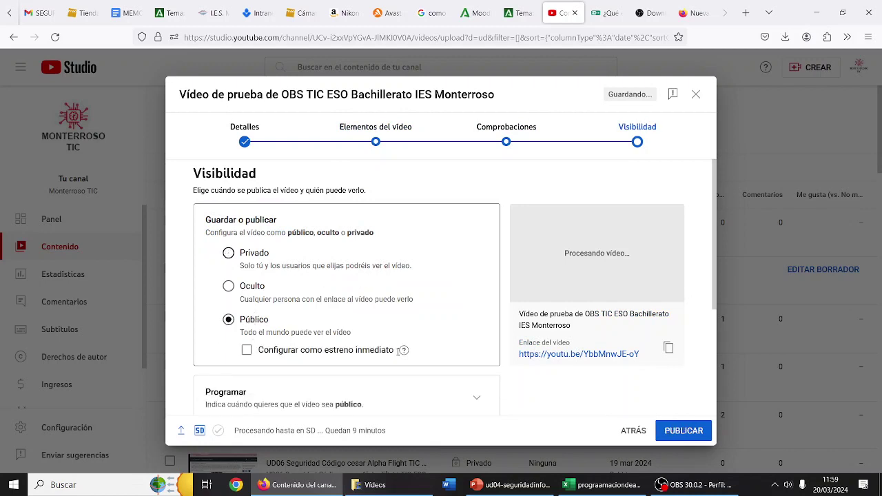
pyautogui.click(659, 432)
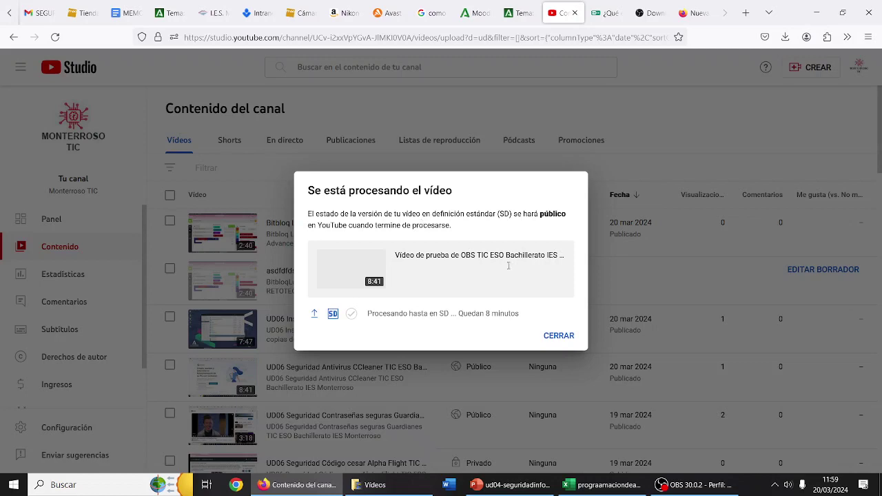
pyautogui.click(559, 336)
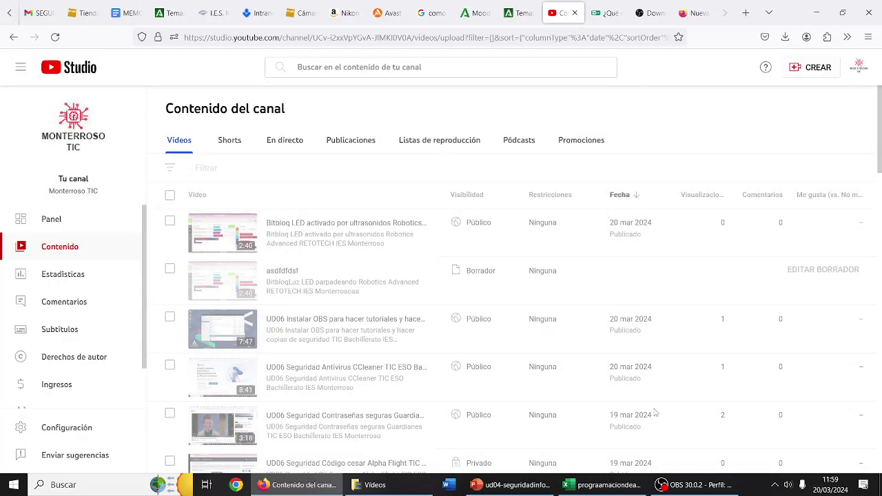
# Switch to OBS and on to the Vídeos folder in File Explorer to examine the recordings' modification dates and file sizes.
pyautogui.click(696, 485)
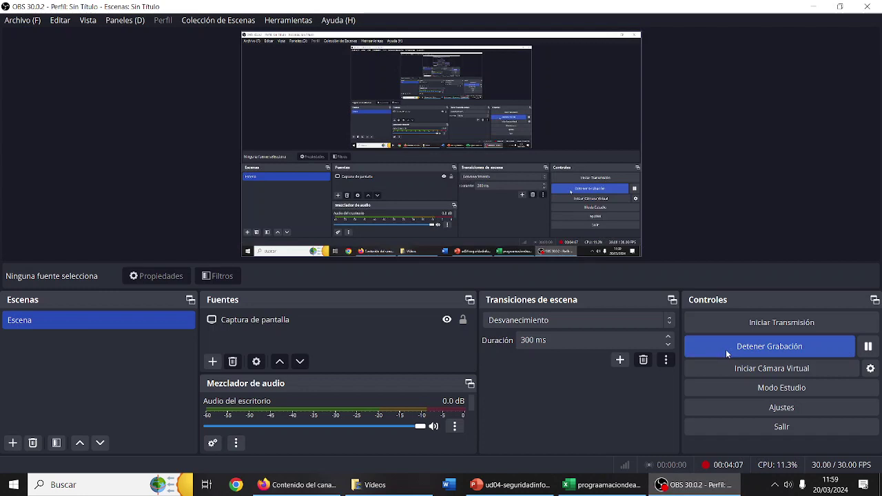
pyautogui.click(393, 488)
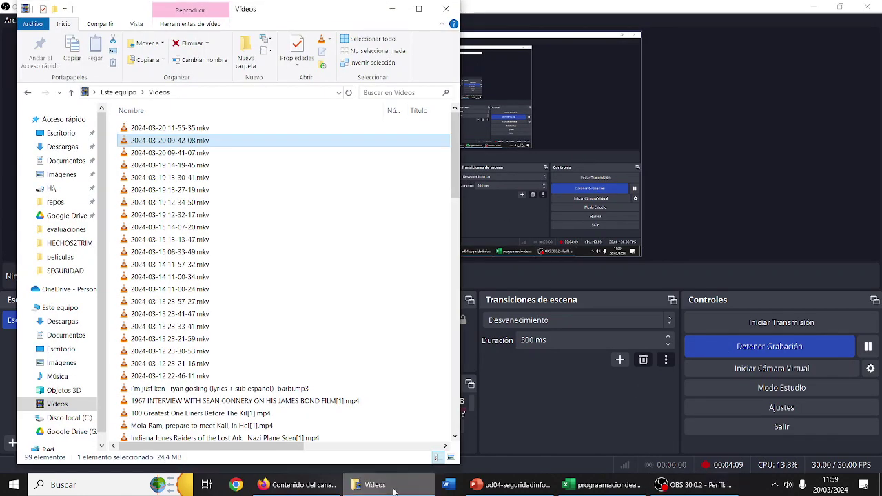
pyautogui.moveTo(276, 446); pyautogui.dragTo(417, 446)
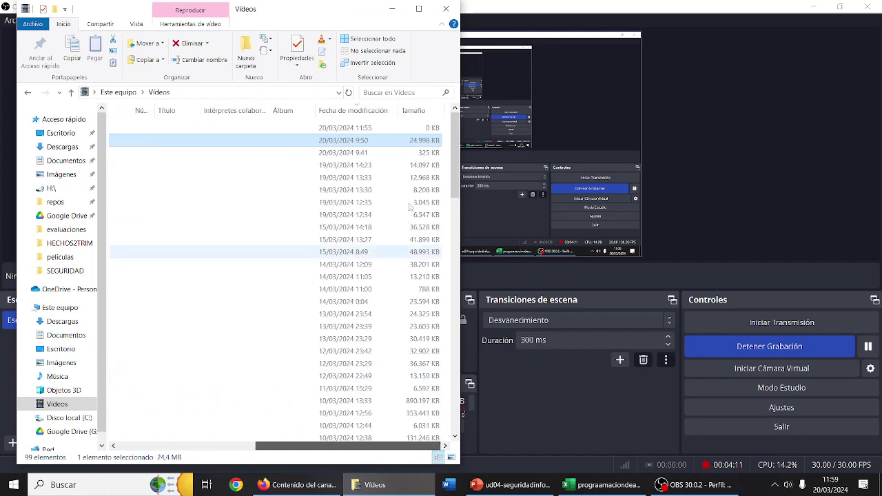